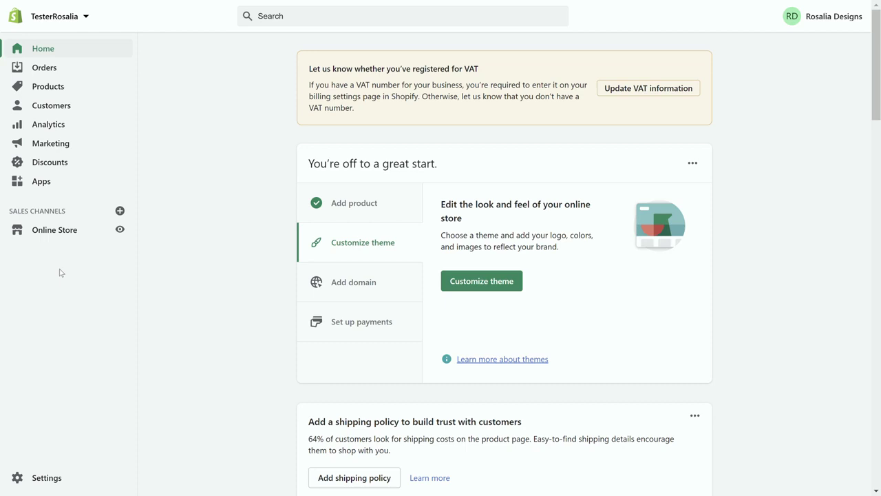
Go to Online Store > Themes and scroll to see Debut listed as the current theme.
click(42, 236)
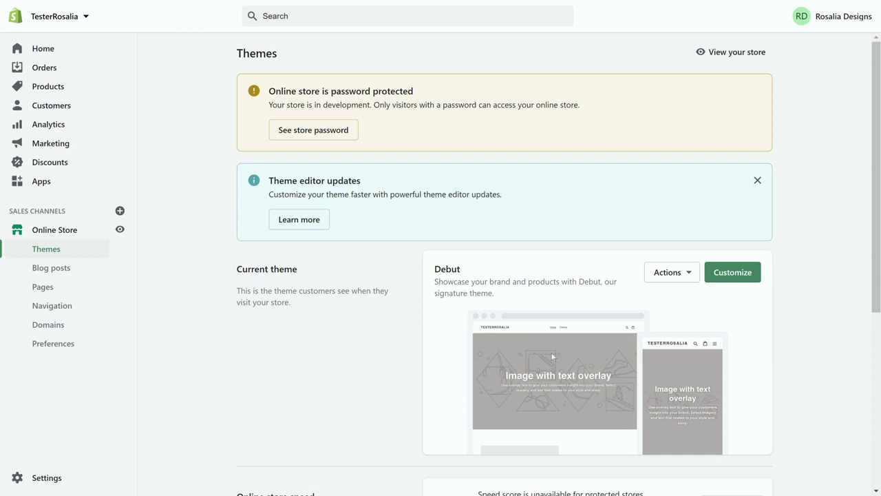
scroll(646, 373, down, 2)
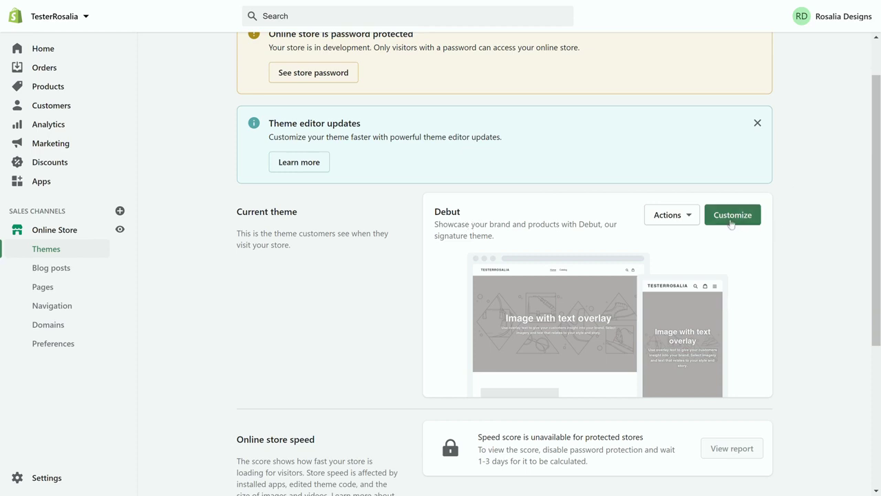
Customize Debut and drag Testimonials up to sit right below Image with text overlay.
click(732, 224)
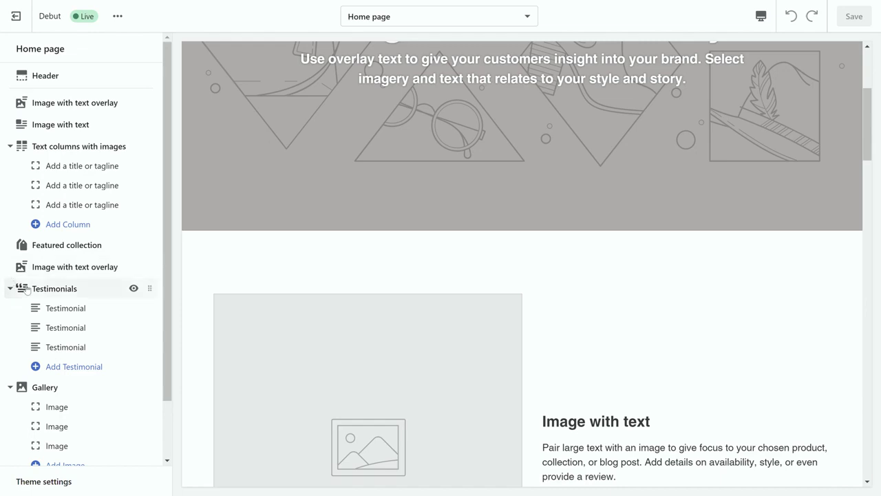
drag(151, 289, 147, 140)
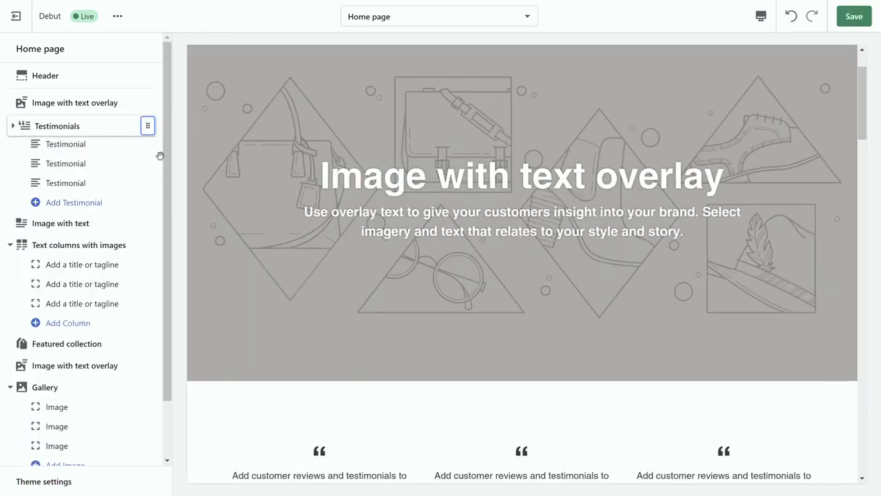
scroll(507, 378, up, 5)
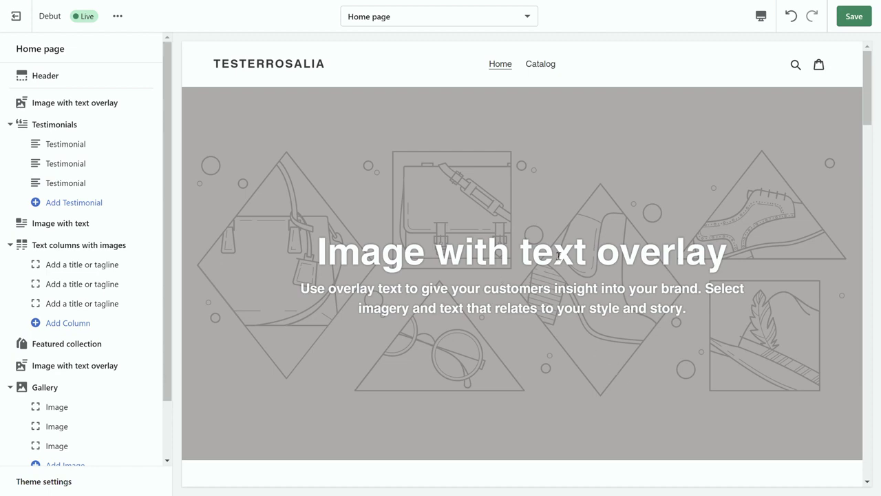
Collapse the Testimonials, Text columns with images and Gallery sections in the section list.
click(9, 124)
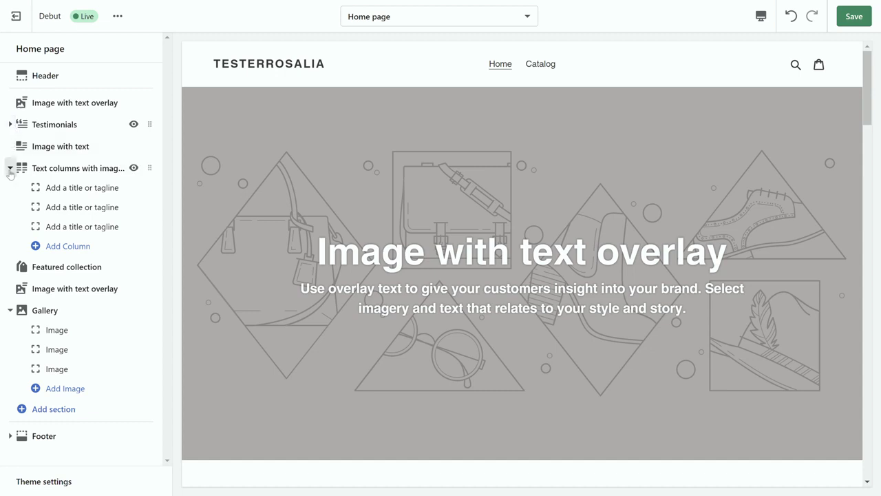
click(9, 168)
click(10, 234)
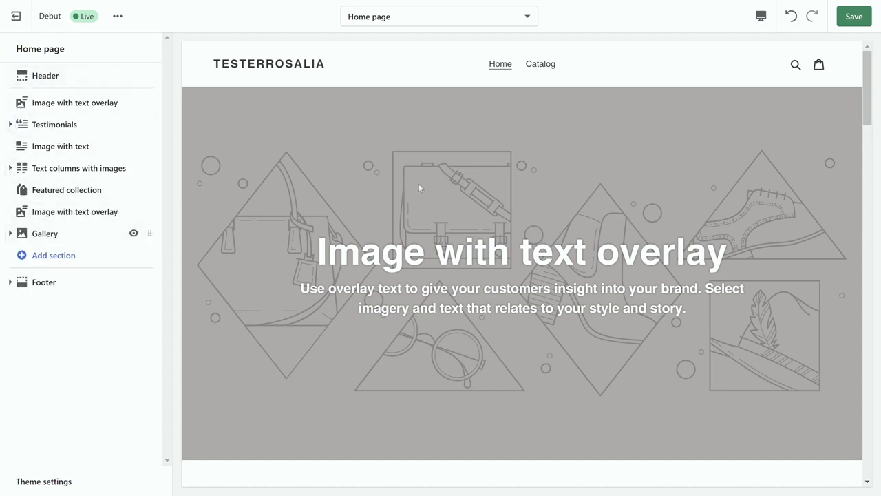
scroll(406, 245, down, 10)
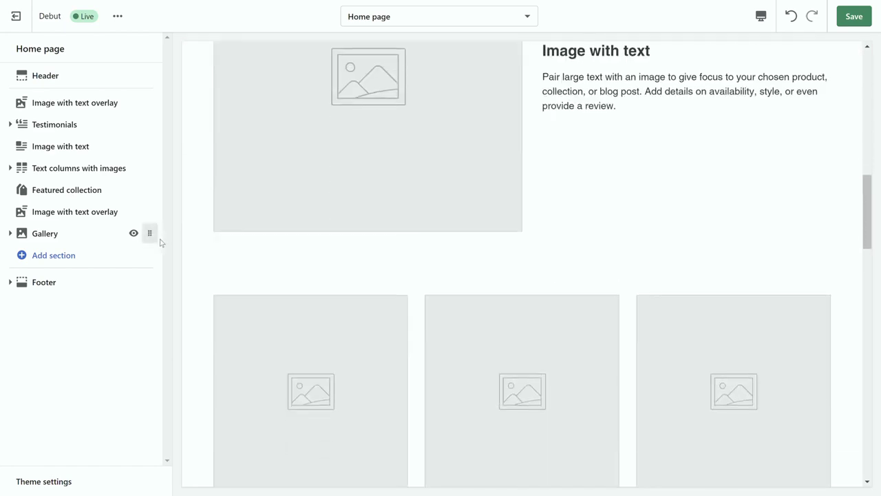
Look through the Gallery and Image with text overlay settings, returning to the section list.
click(56, 235)
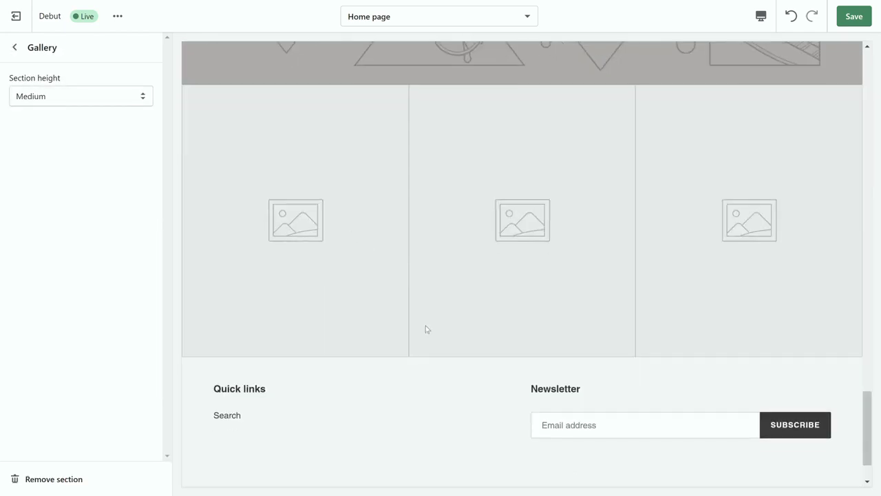
click(26, 56)
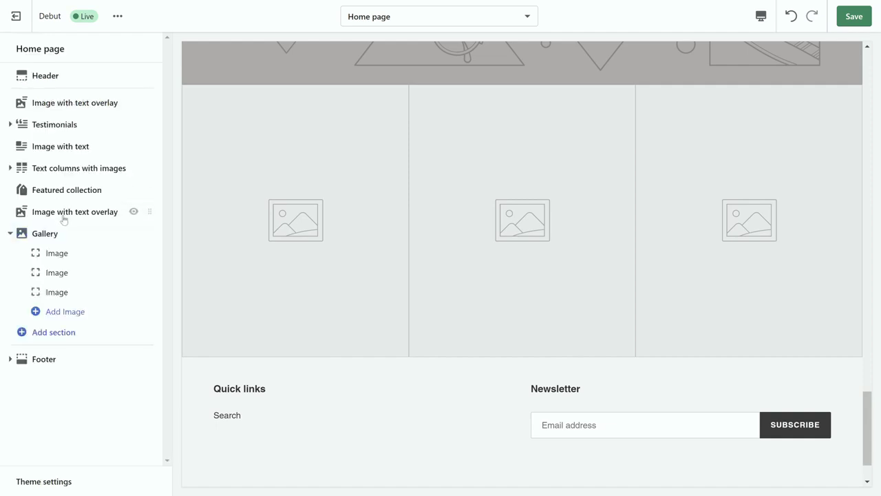
click(61, 110)
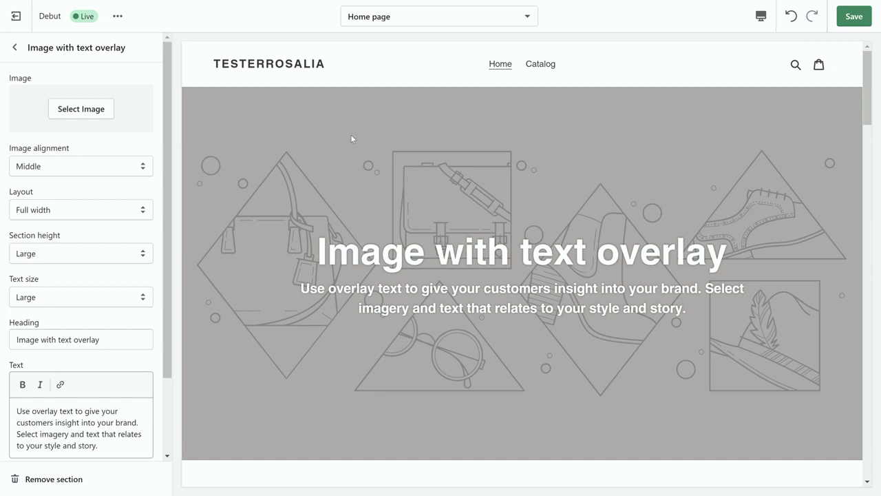
click(15, 47)
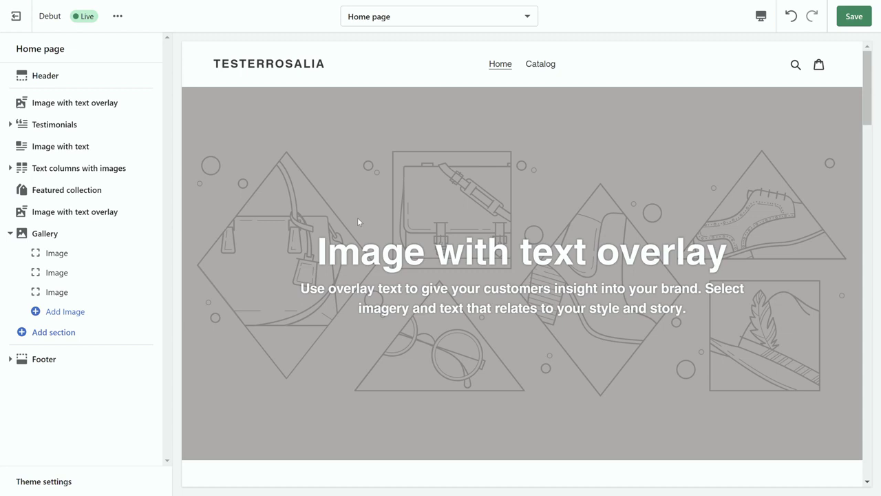
Delete the Image with text overlay hero's heading and Text paragraph, leaving both empty.
click(79, 106)
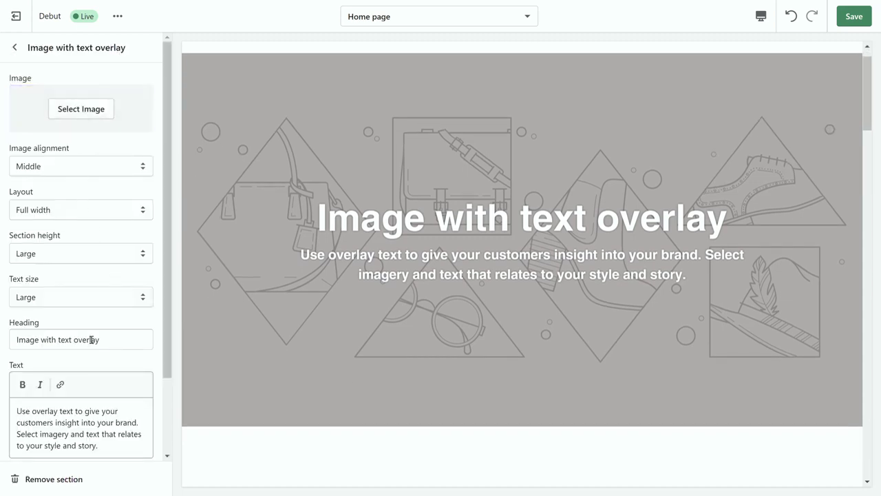
drag(136, 345, 2, 339)
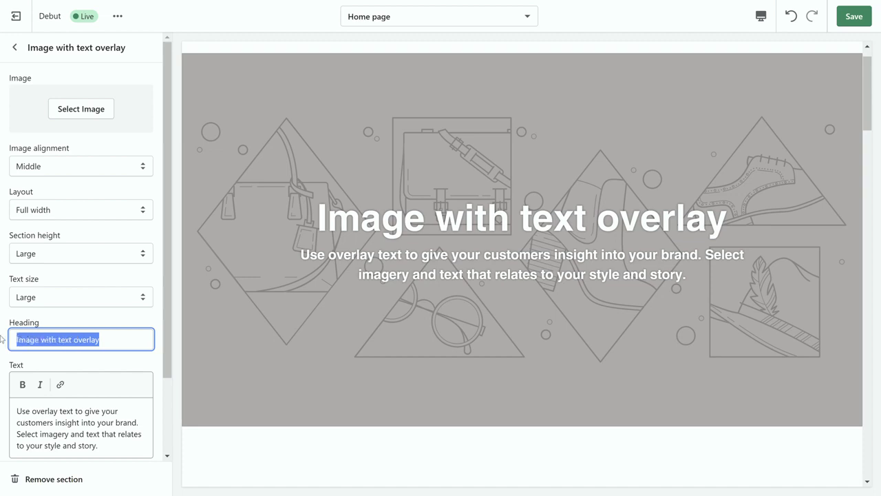
key(BackSpace)
scroll(130, 417, down, 2)
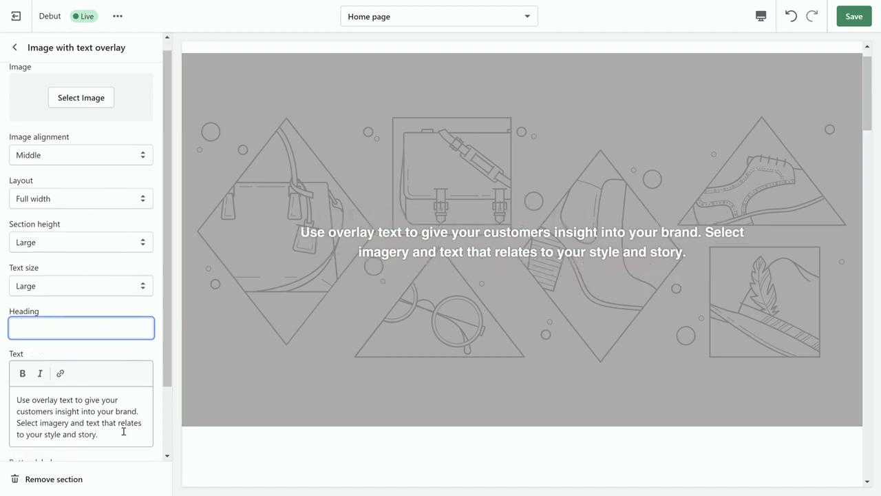
drag(108, 389, 3, 338)
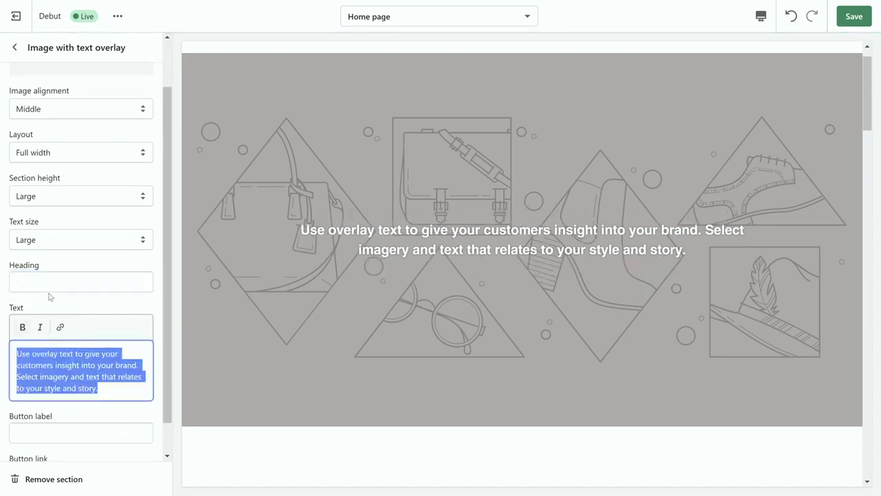
key(BackSpace)
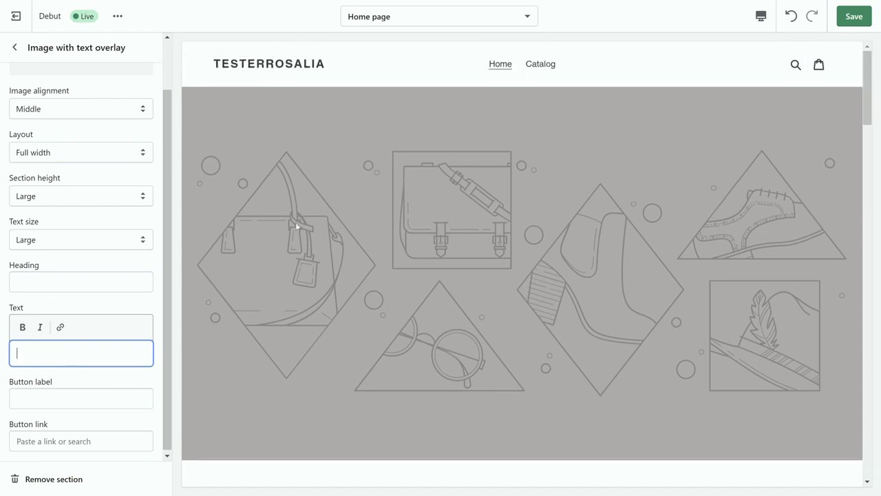
scroll(122, 274, up, 2)
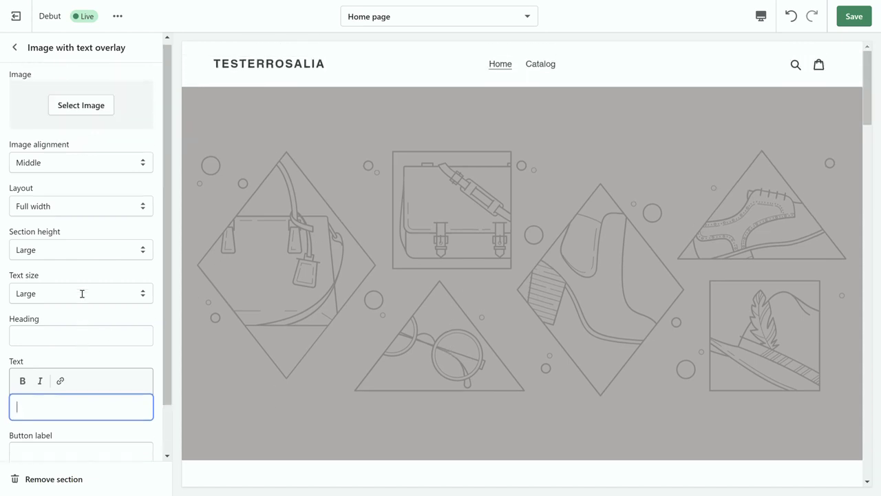
Set the hero image to the starry night mountain photo from the free Nature images.
click(69, 114)
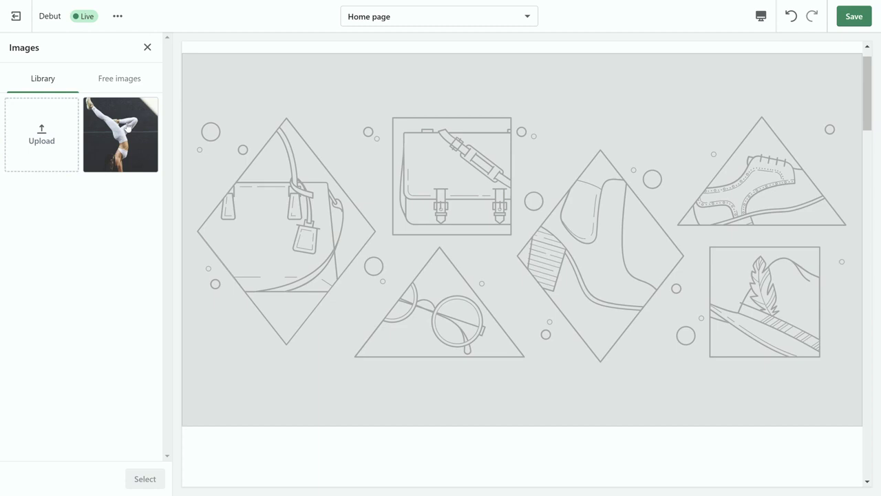
click(121, 137)
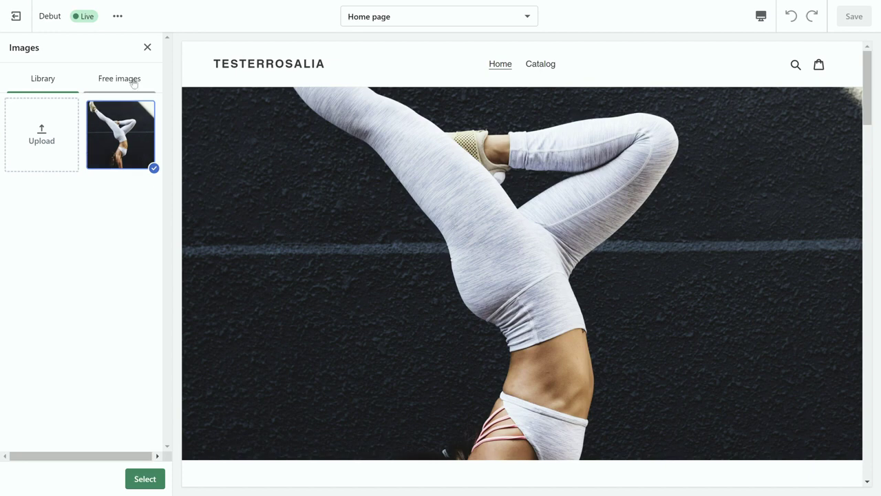
click(133, 82)
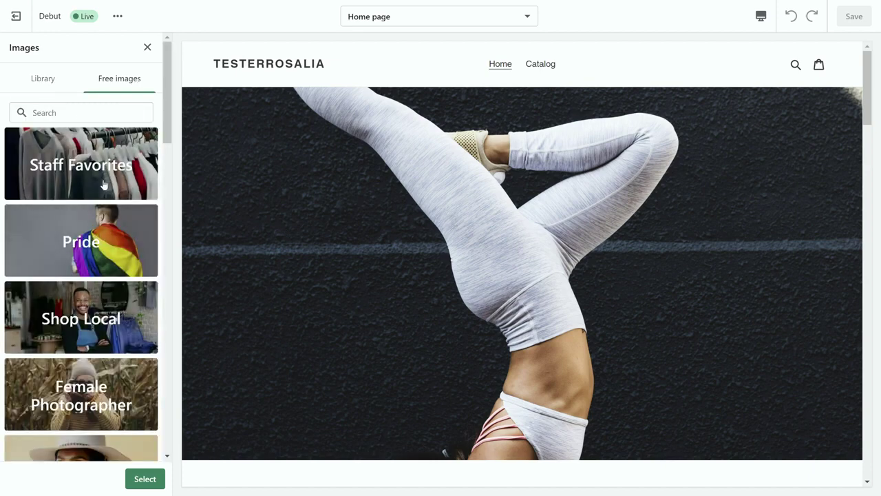
scroll(61, 297, down, 4)
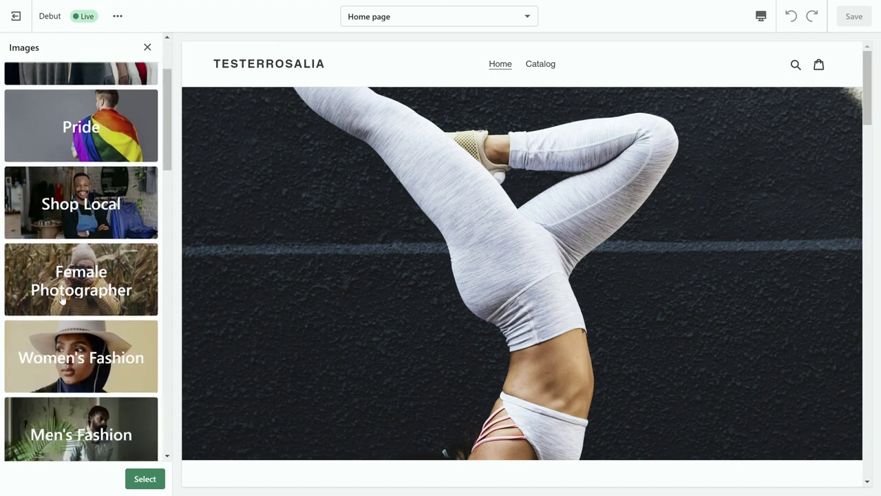
scroll(84, 355, down, 1)
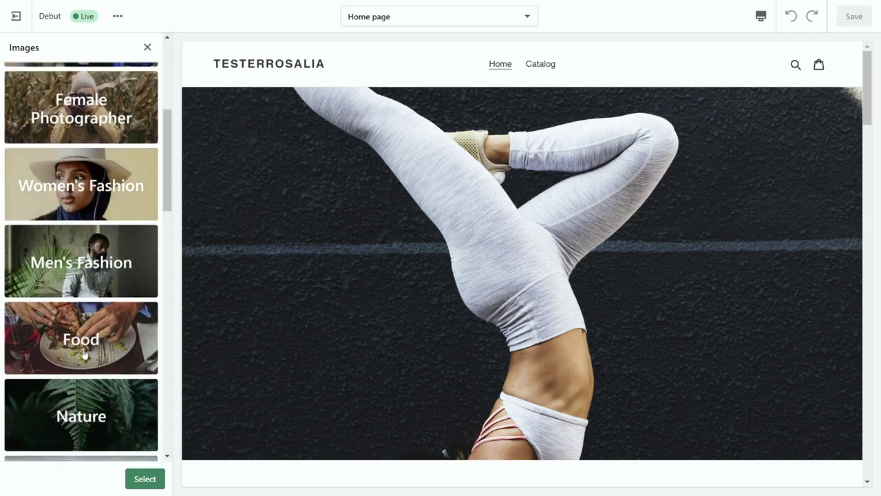
click(96, 403)
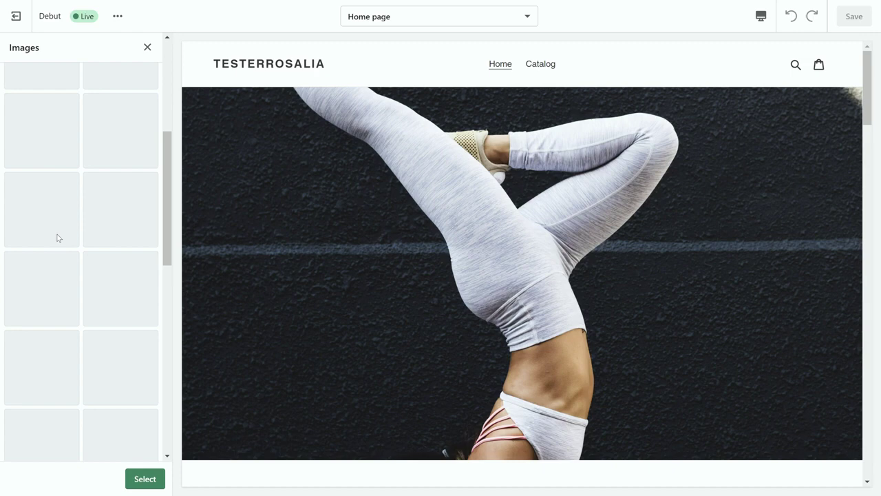
click(119, 202)
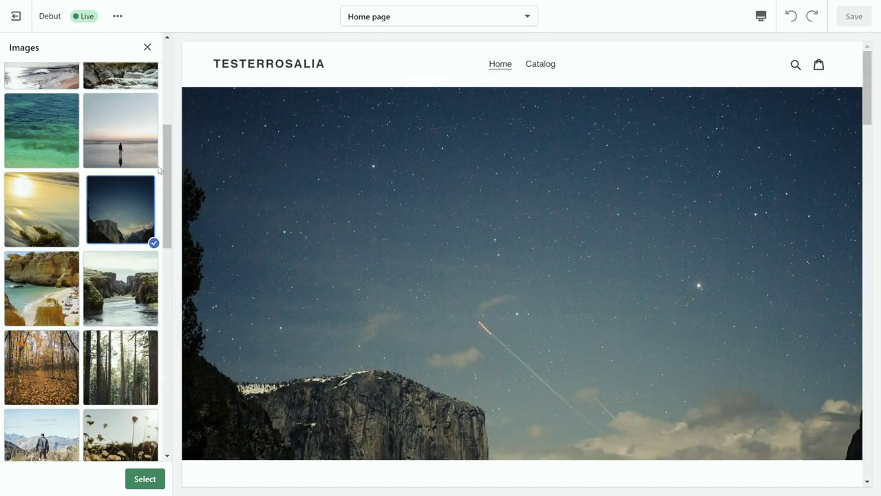
click(139, 479)
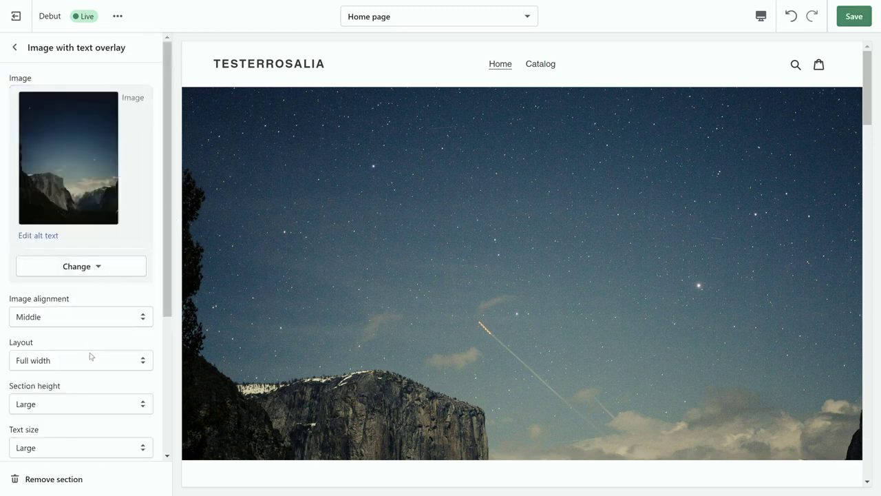
Keep the hero image alignment at Middle after trying Bottom and Top.
click(86, 318)
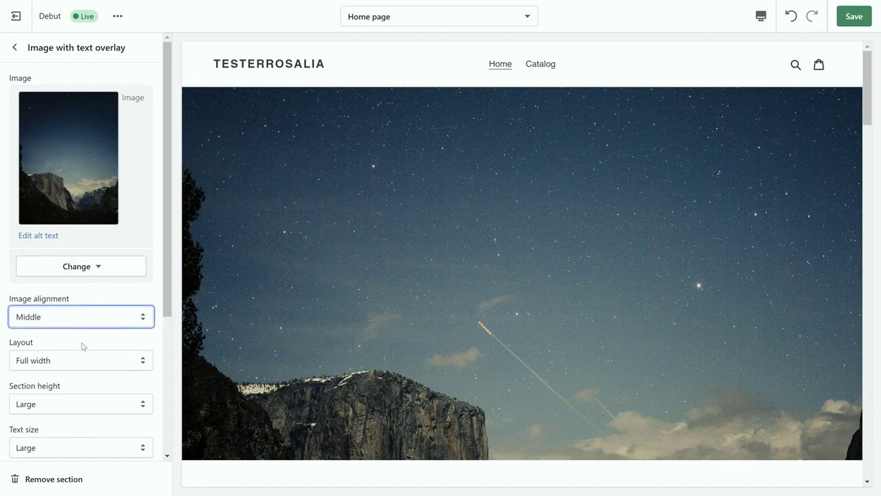
click(71, 378)
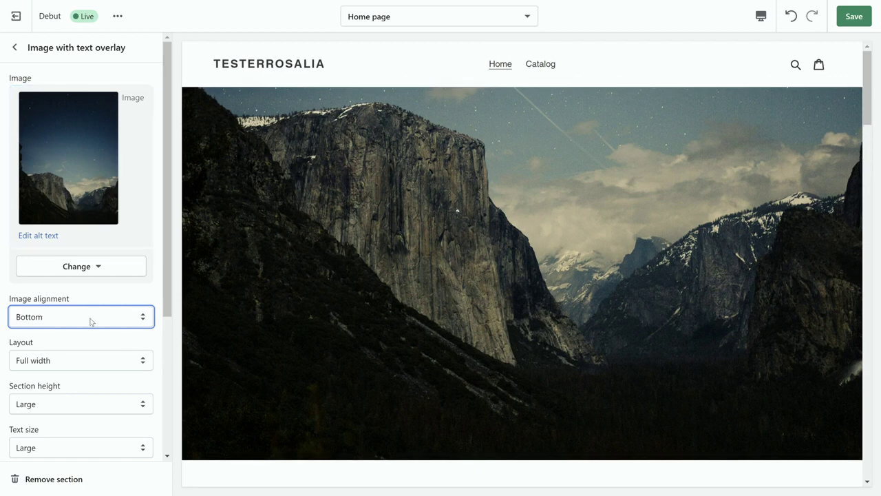
key(Up)
key(Up)
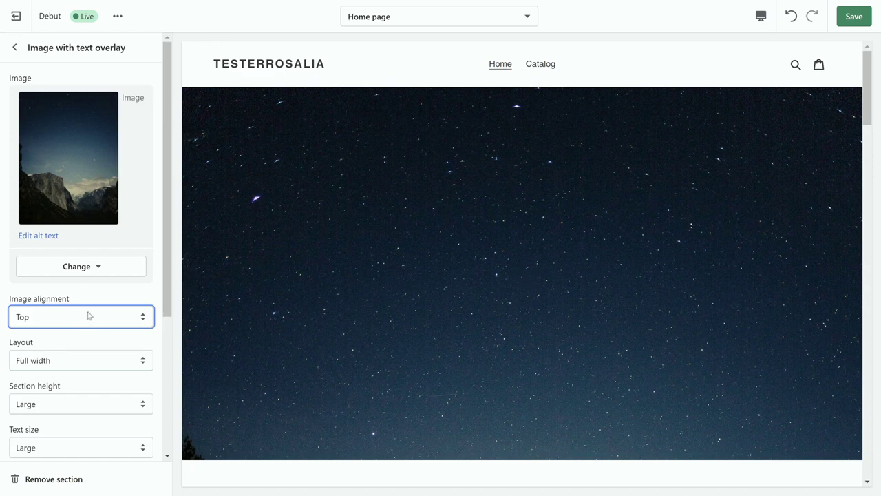
key(Down)
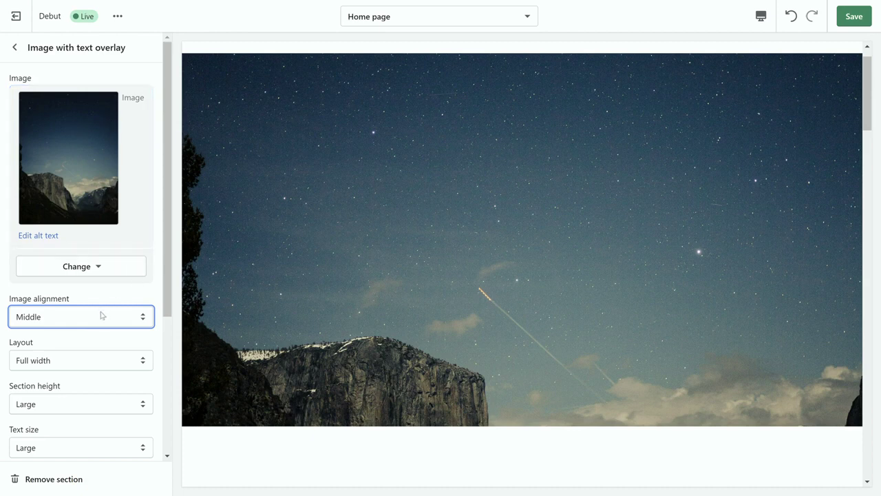
Set the hero Layout to Full width after trying Fixed width.
key(Tab)
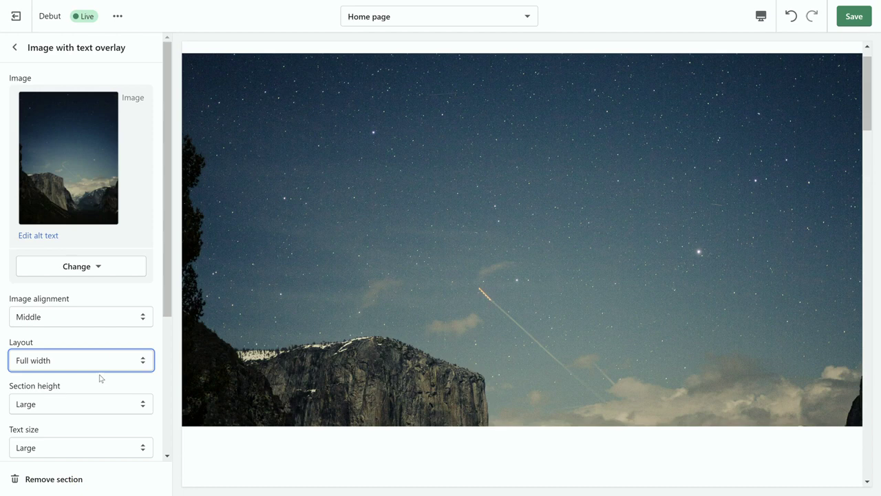
key(Down)
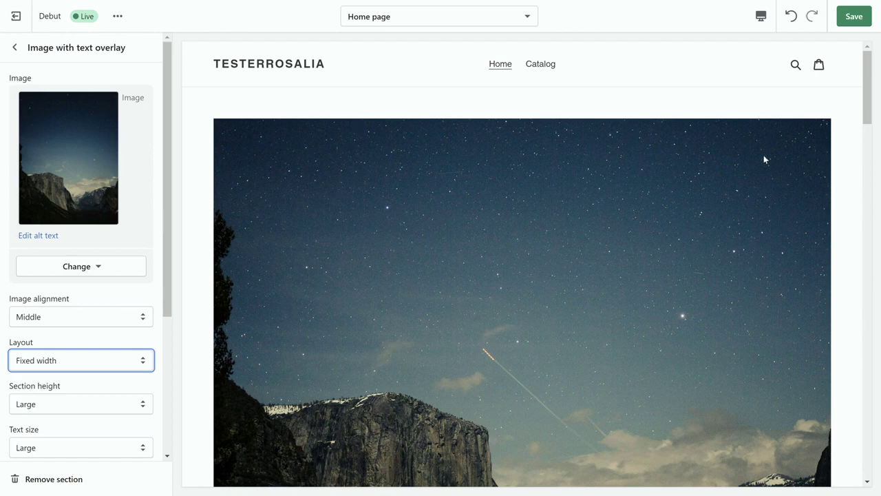
click(94, 380)
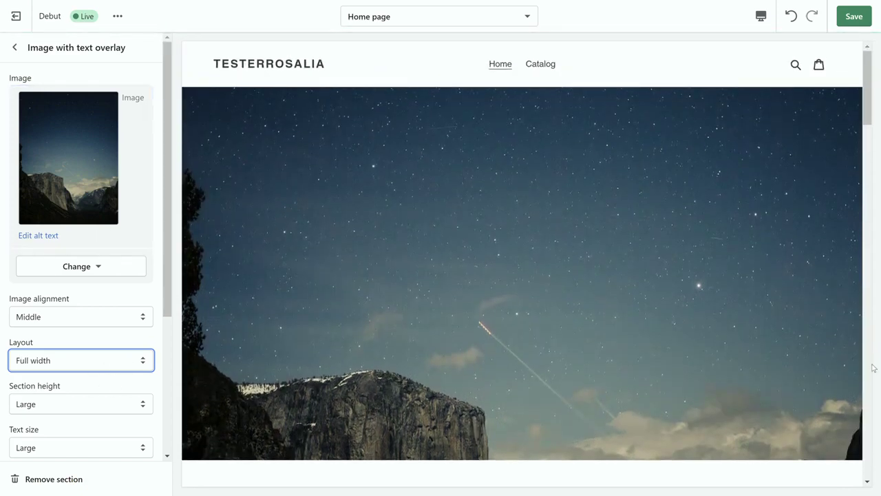
Set the hero's Section height to Adapt to image.
scroll(103, 345, down, 3)
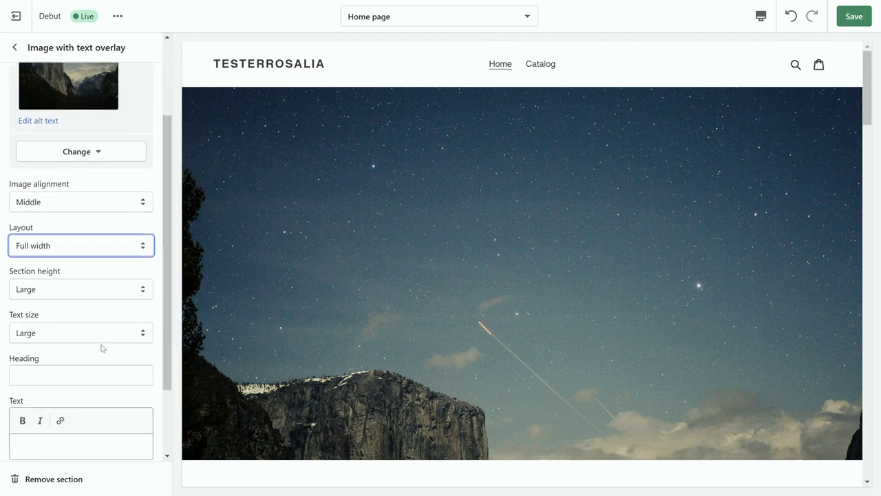
key(Tab)
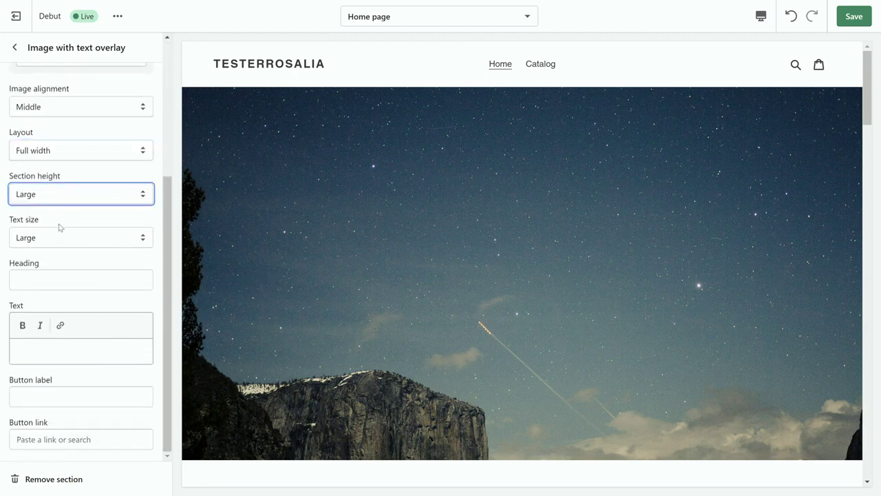
click(101, 174)
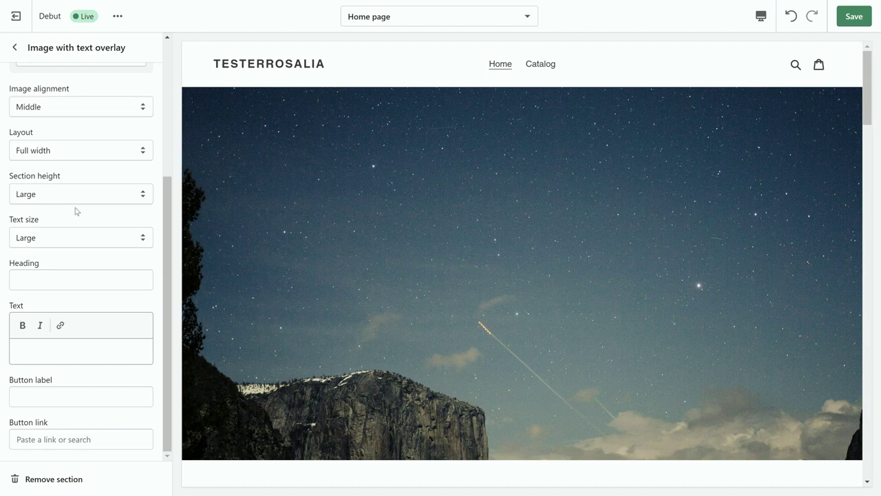
click(105, 199)
click(100, 214)
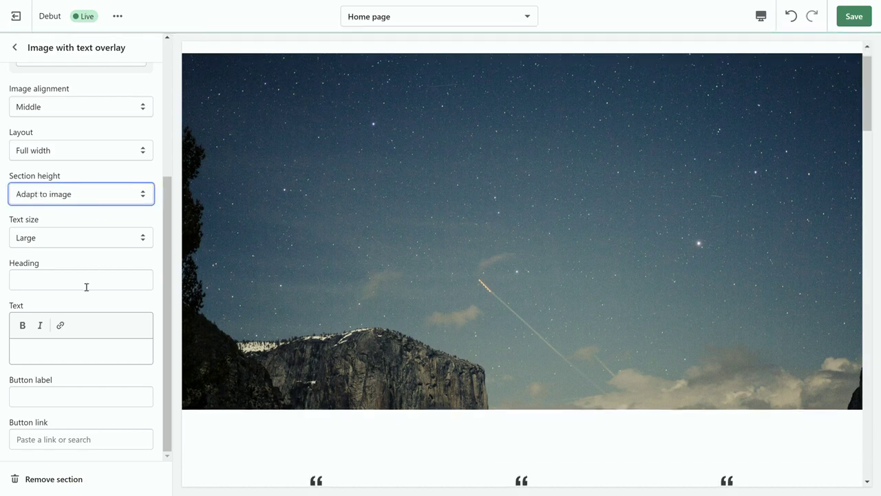
Type HELLO as the hero heading, then delete it so the heading stays empty.
click(88, 283)
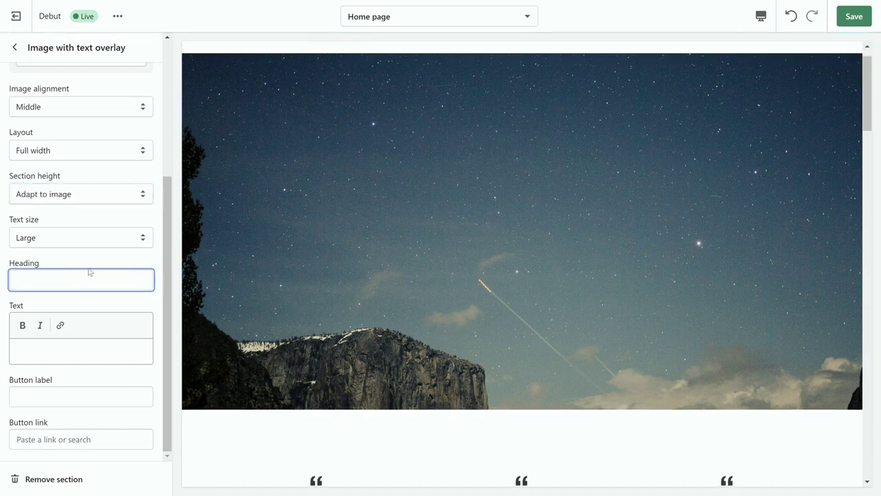
text(HELLO)
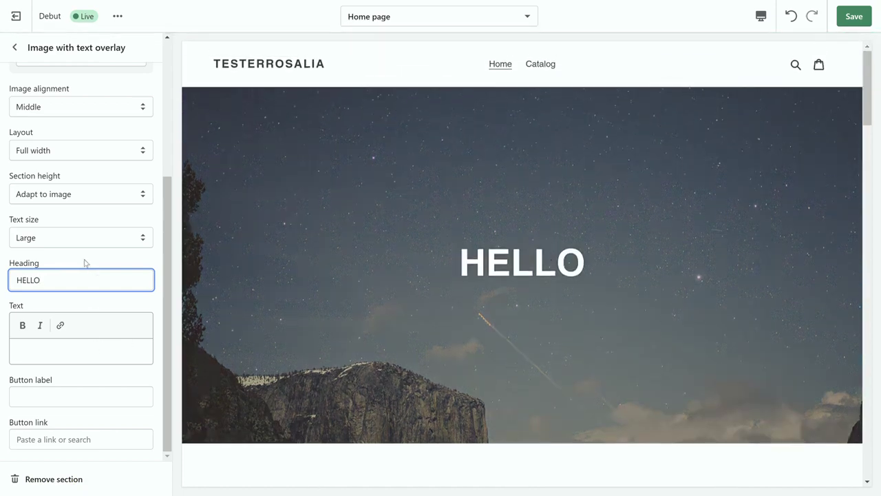
drag(70, 287, 7, 281)
key(BackSpace)
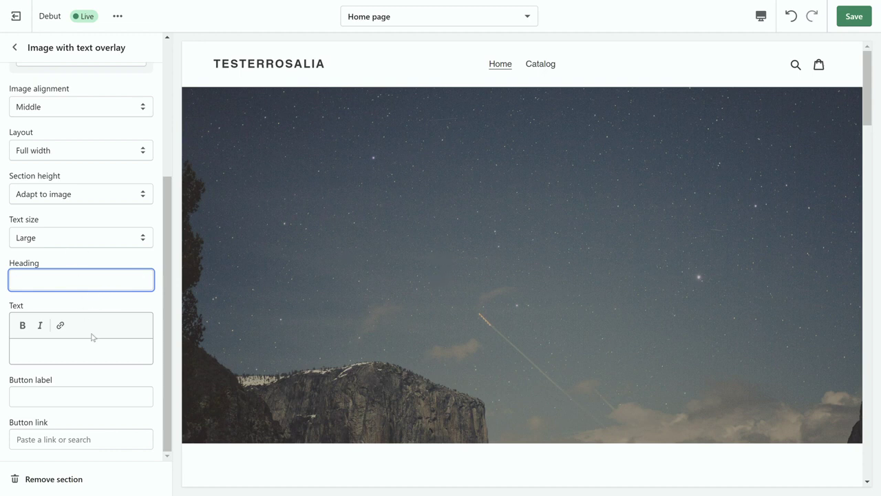
scroll(167, 216, up, 5)
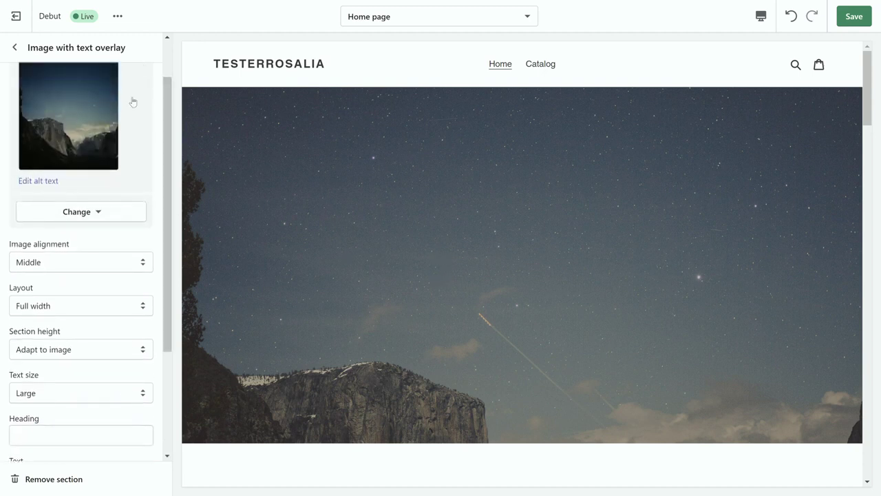
Save the hero changes and exit the theme editor back to the Themes page.
click(15, 48)
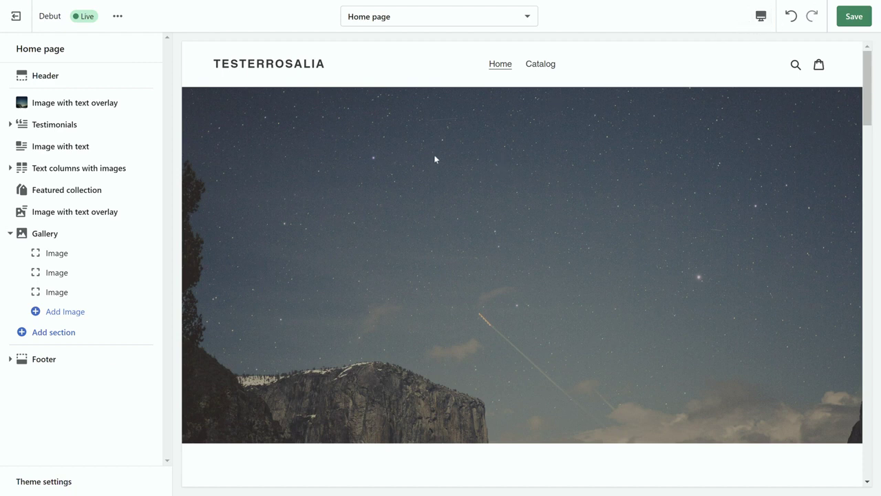
click(853, 16)
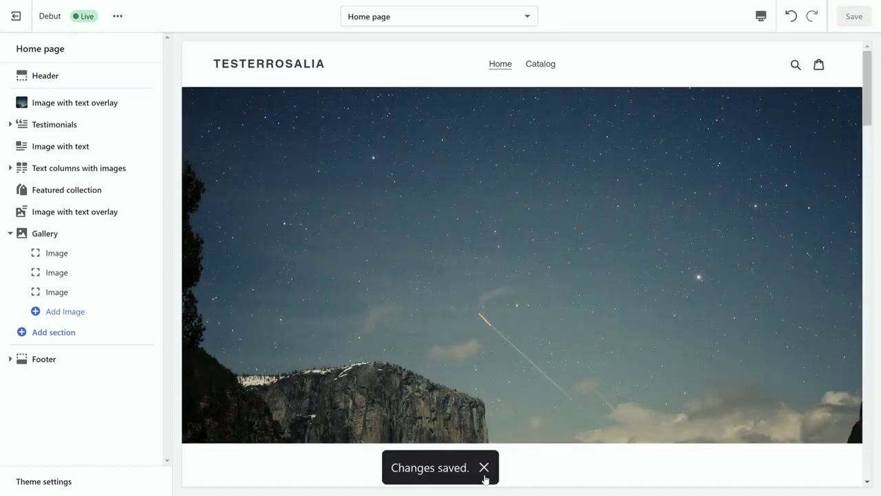
click(22, 16)
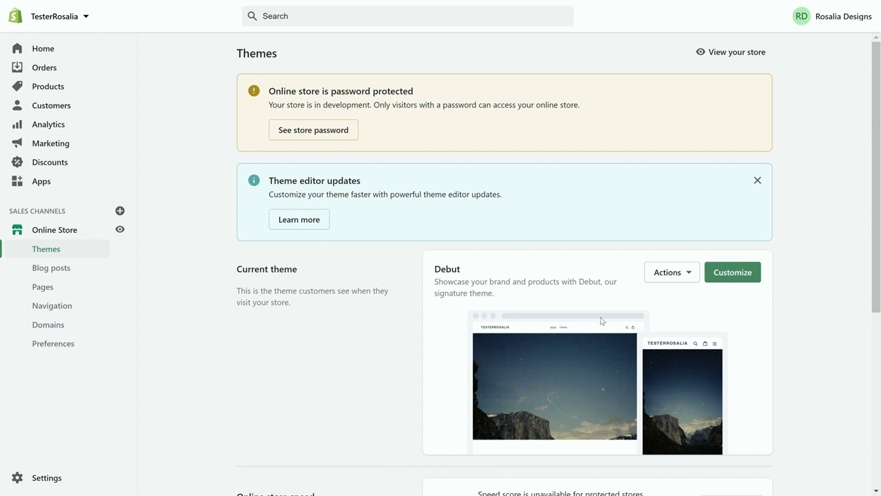
Reopen Debut in the editor and look at the Testimonials and Gallery section settings.
click(737, 281)
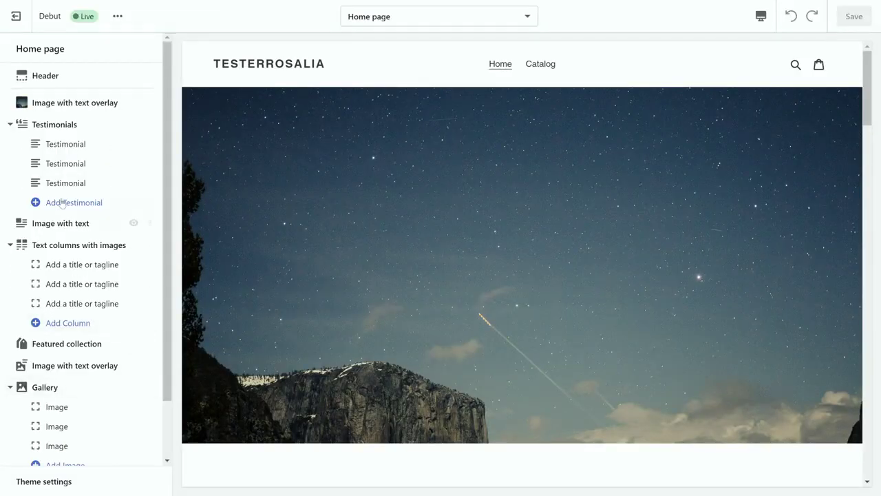
click(67, 123)
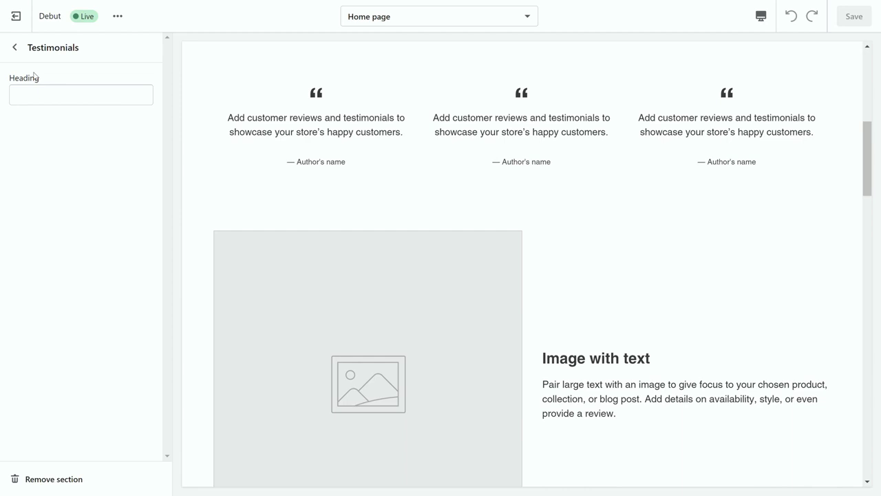
click(14, 47)
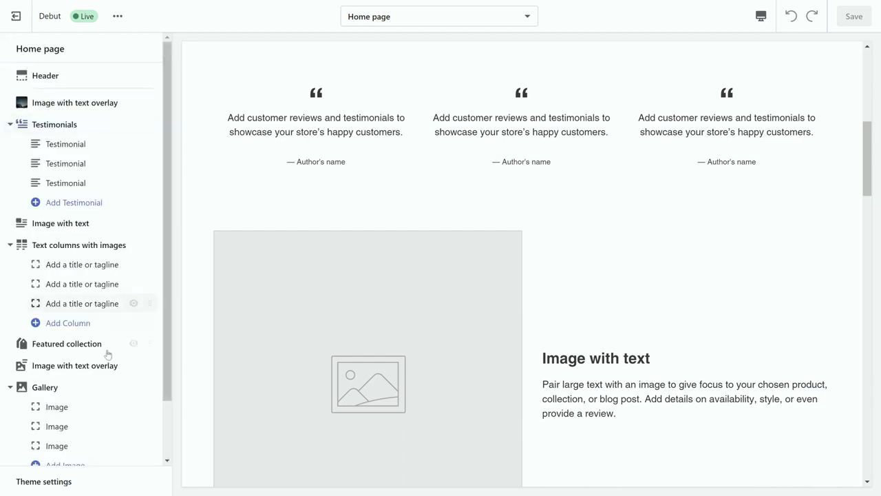
click(45, 388)
click(14, 48)
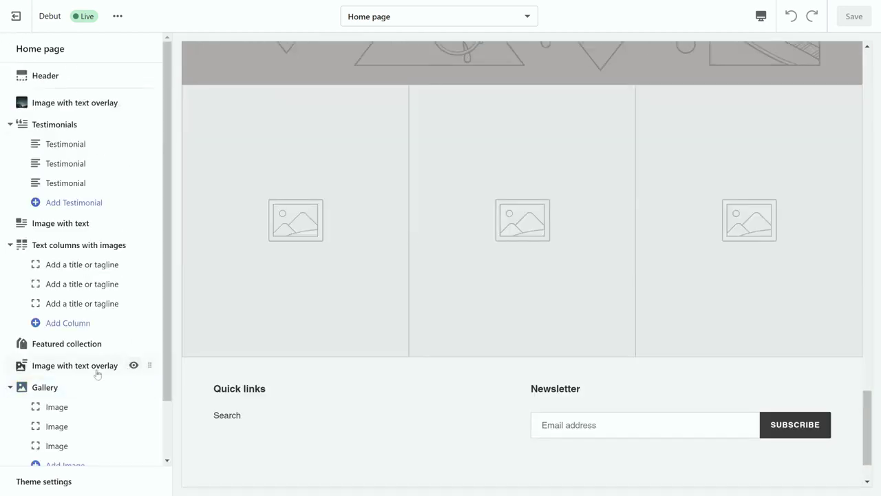
scroll(95, 405, down, 1)
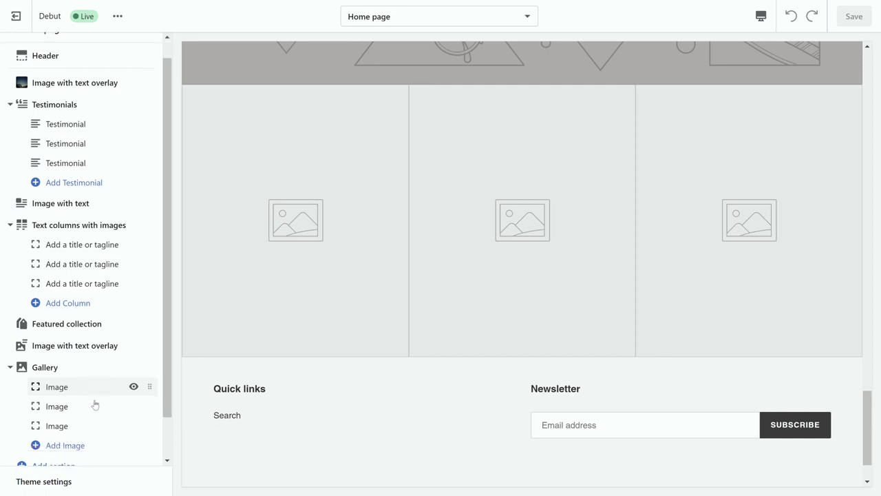
Set the first gallery image to the starry mountain photo.
click(57, 350)
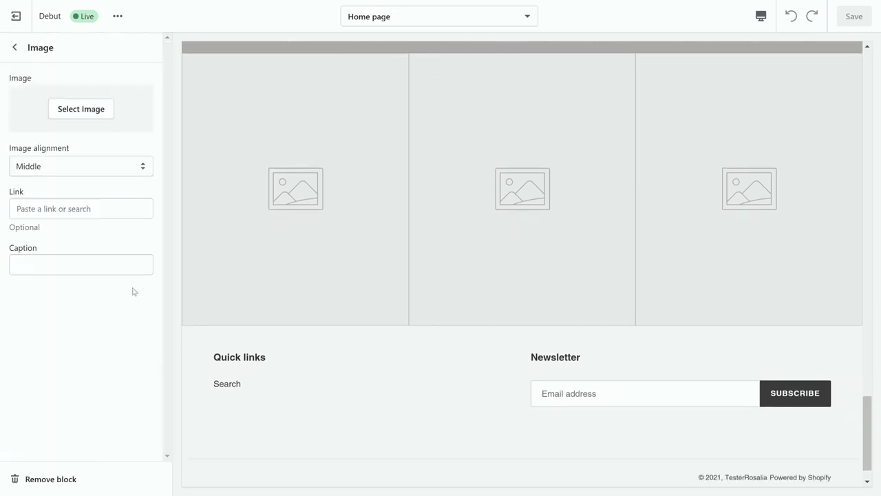
click(103, 110)
click(87, 105)
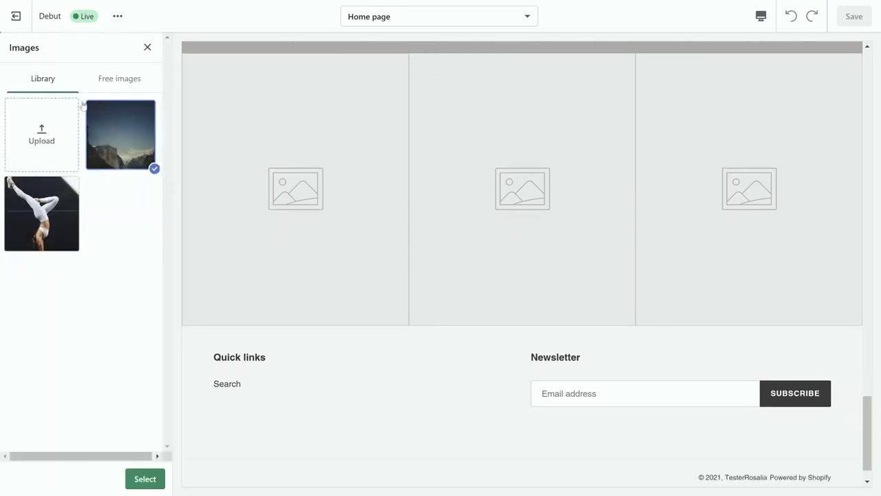
click(145, 478)
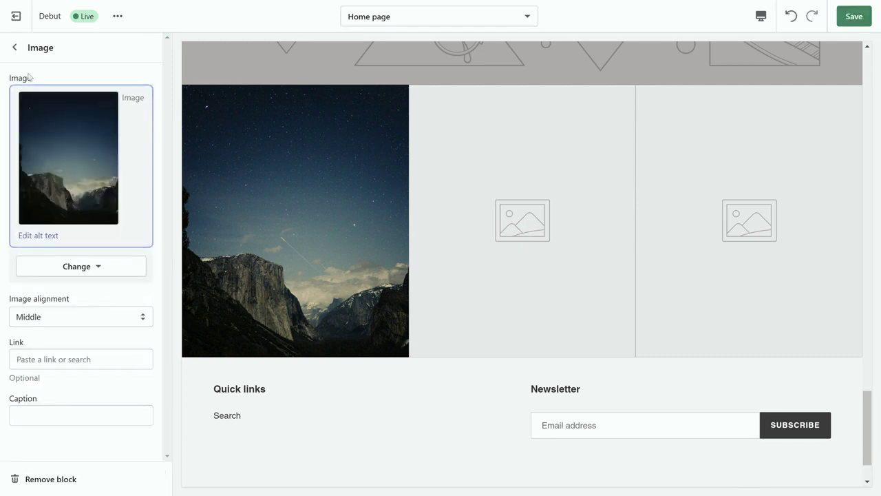
click(14, 48)
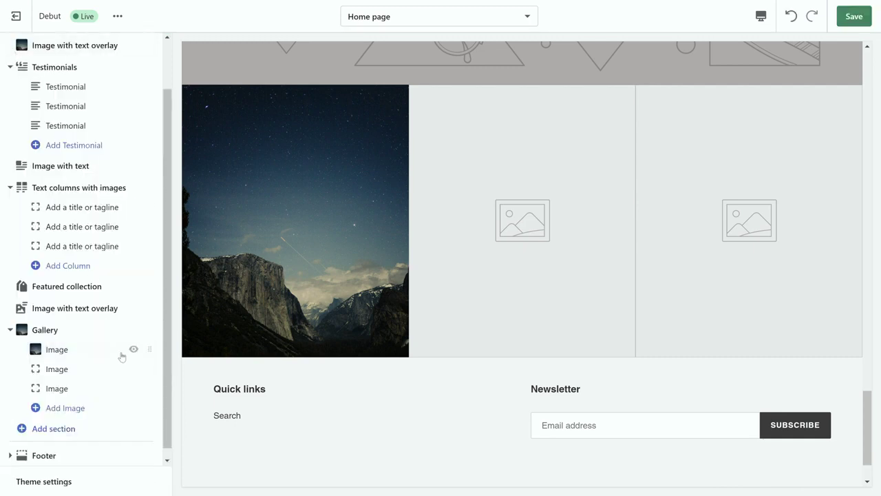
Set the second gallery image to the handstand photo.
click(64, 372)
click(83, 108)
click(43, 207)
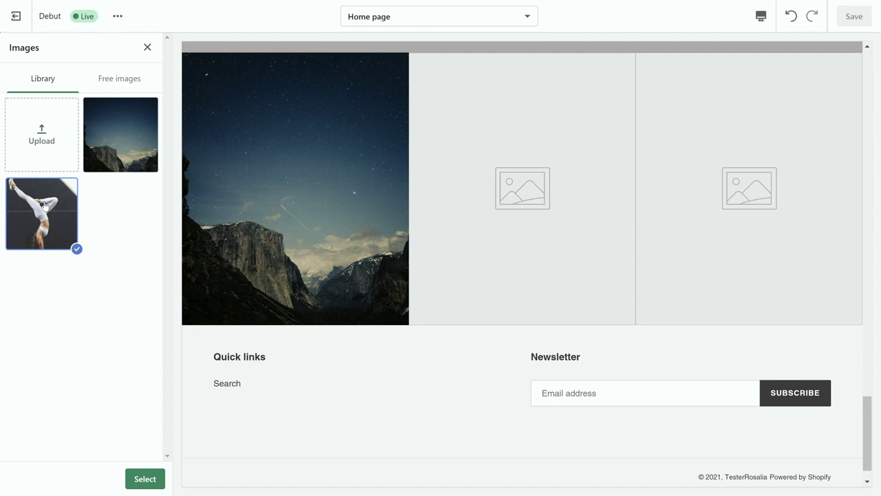
click(141, 479)
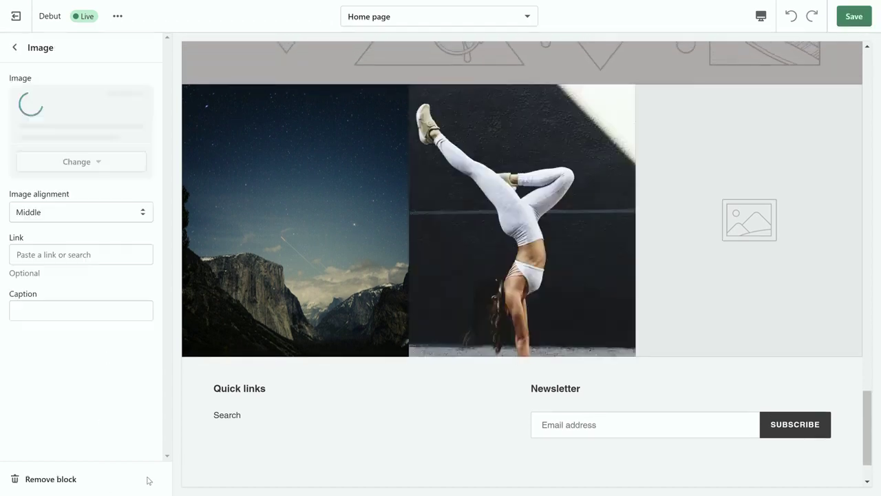
click(15, 47)
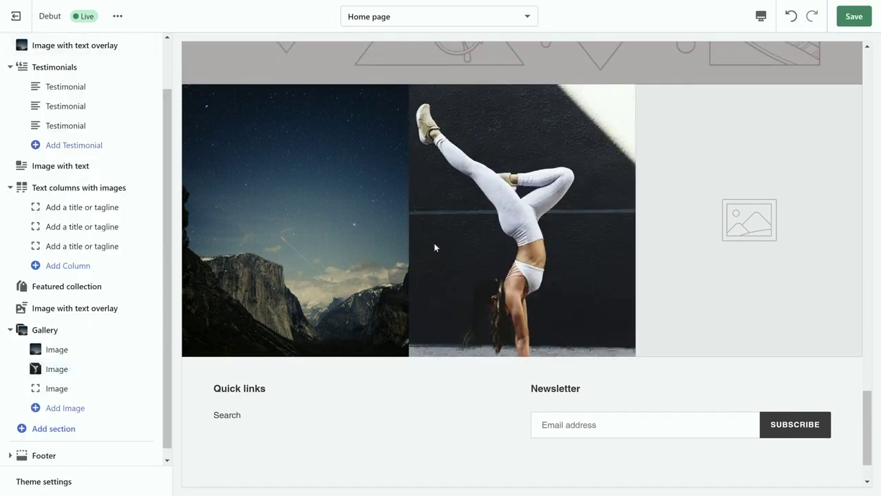
scroll(600, 274, up, 3)
Save the gallery images in the theme editor and exit to Online Store > Themes.
click(854, 15)
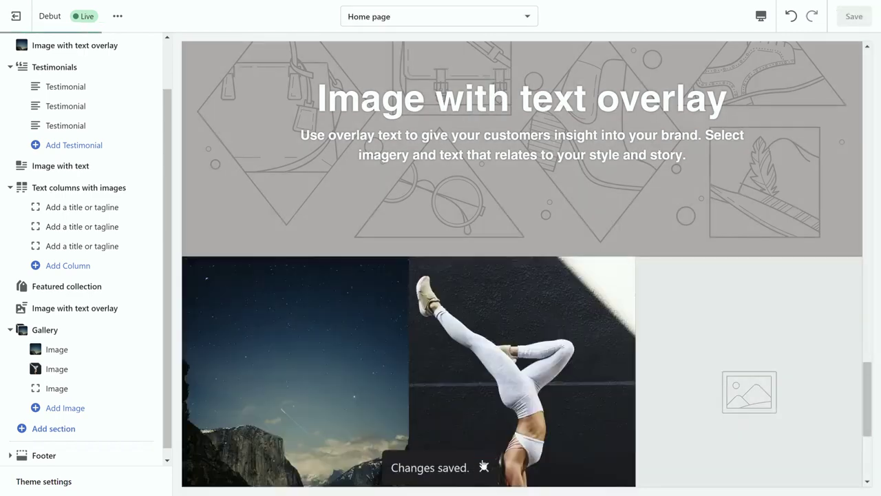
click(20, 14)
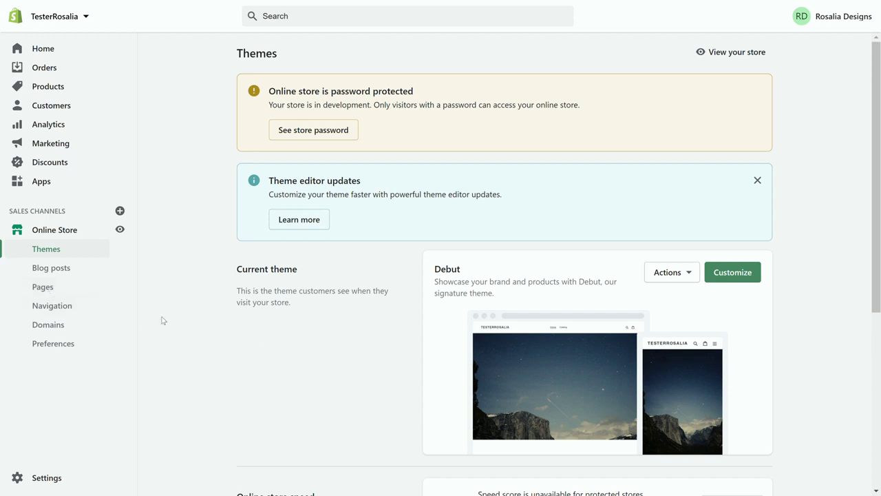
click(34, 292)
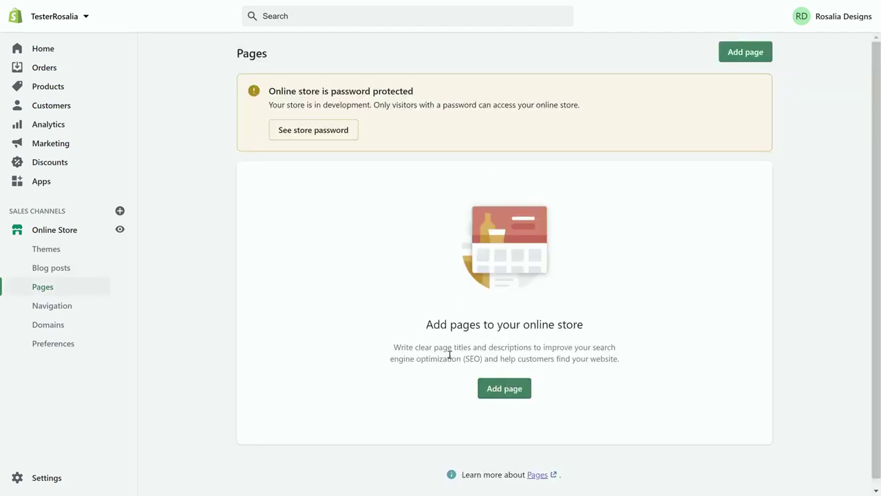
click(88, 238)
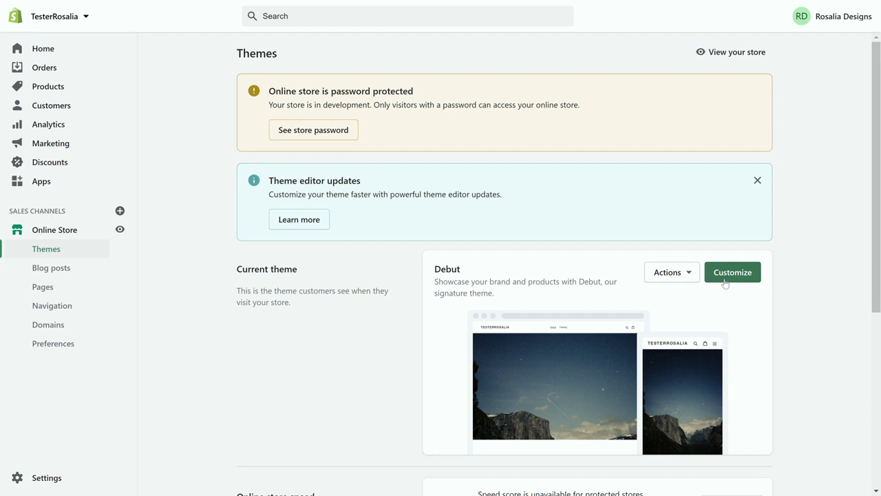